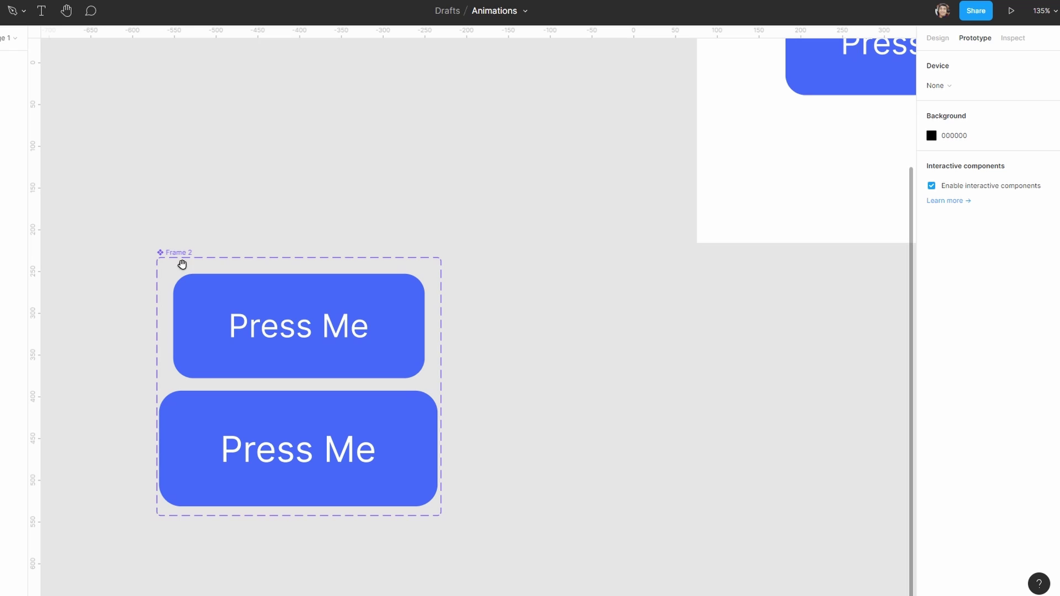
Select the lower Press Me variant in the Frame 2 component set and show its Click / Change to interaction details
{"action": "left_click_drag", "start_coordinate": [184, 262], "coordinate": [338, 123]}
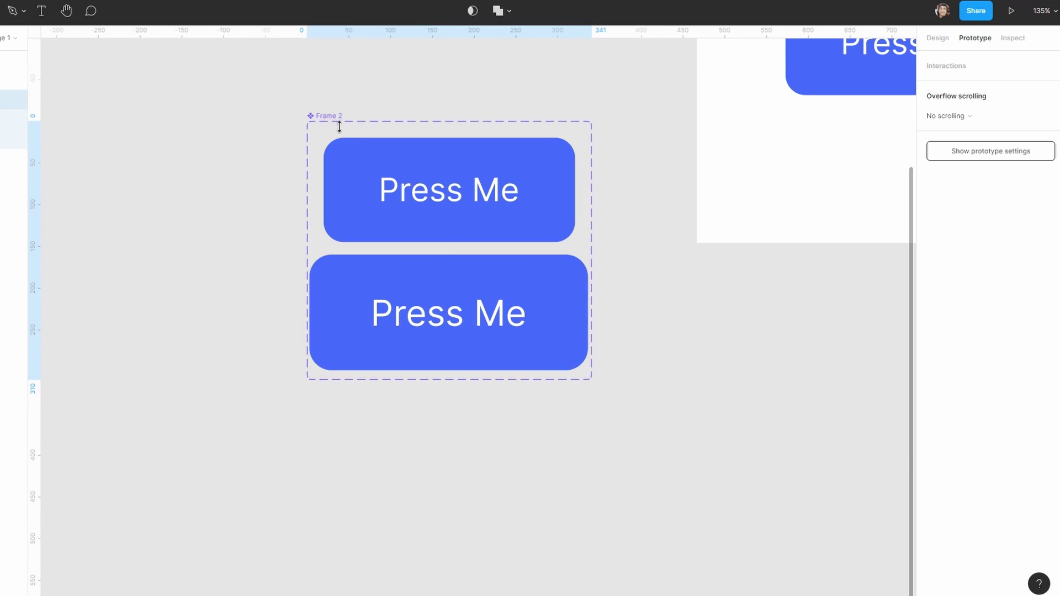
{"action": "left_click", "coordinate": [621, 355]}
{"action": "left_click_drag", "start_coordinate": [667, 346], "coordinate": [620, 388]}
{"action": "left_click", "coordinate": [375, 404]}
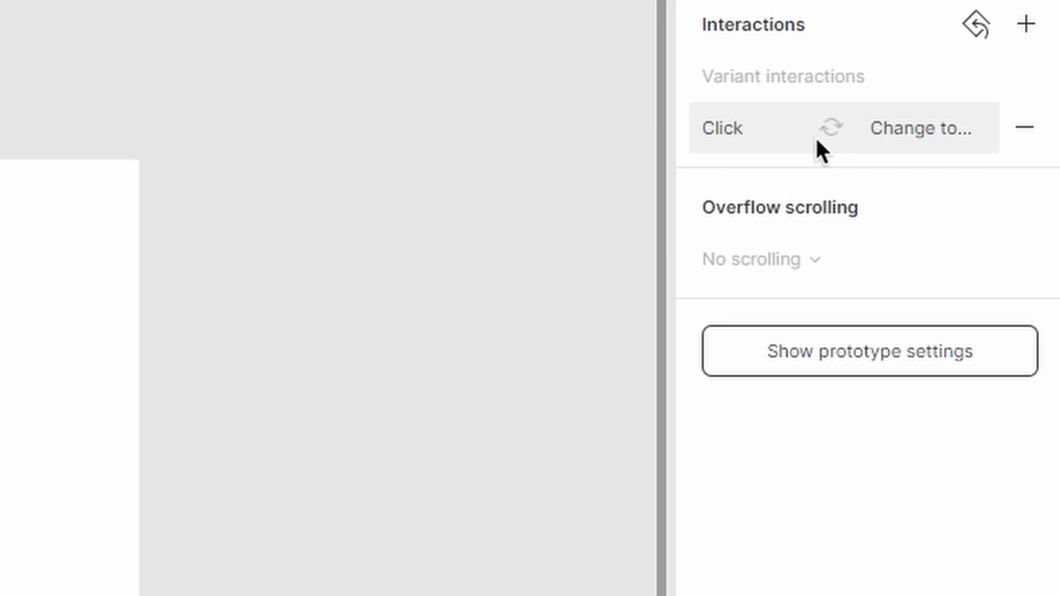
{"action": "left_click", "coordinate": [816, 136]}
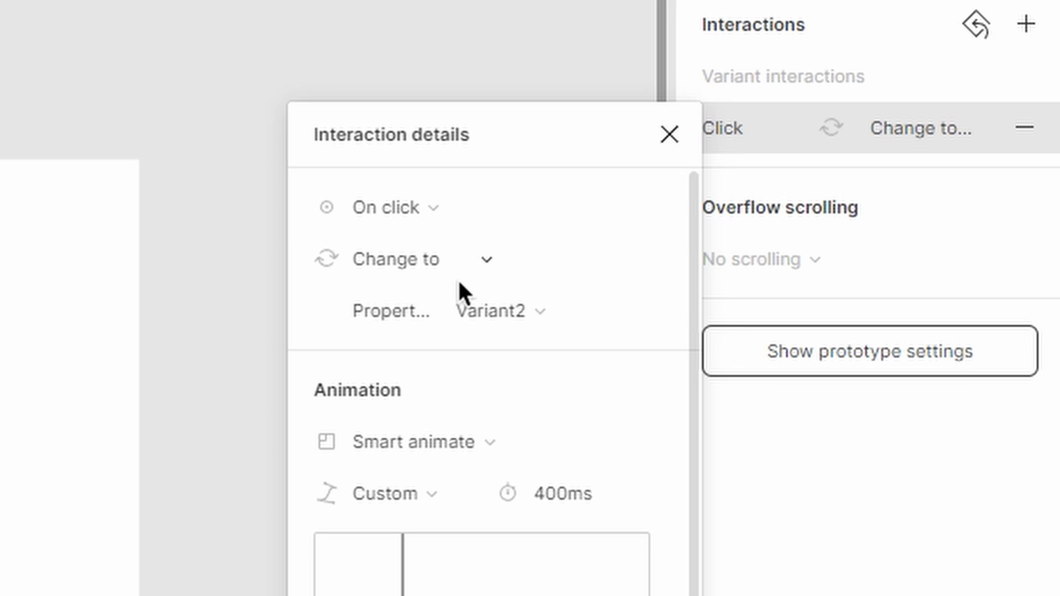
Review the interaction's action and animation options, keeping Change to Variant2 with Smart animate
{"action": "left_click", "coordinate": [447, 260]}
{"action": "left_click", "coordinate": [522, 314]}
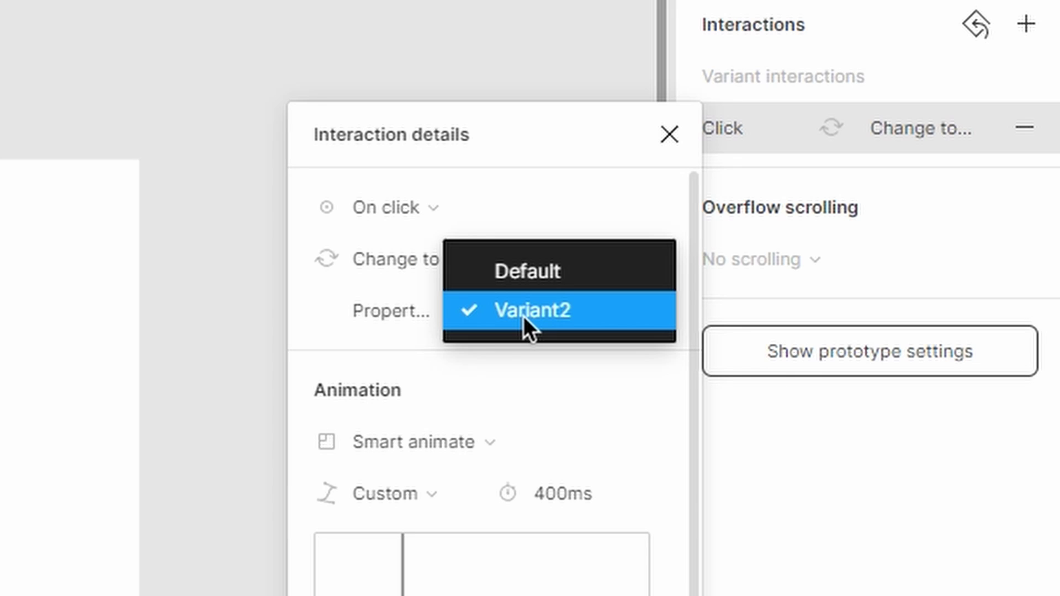
{"action": "left_click", "coordinate": [433, 260]}
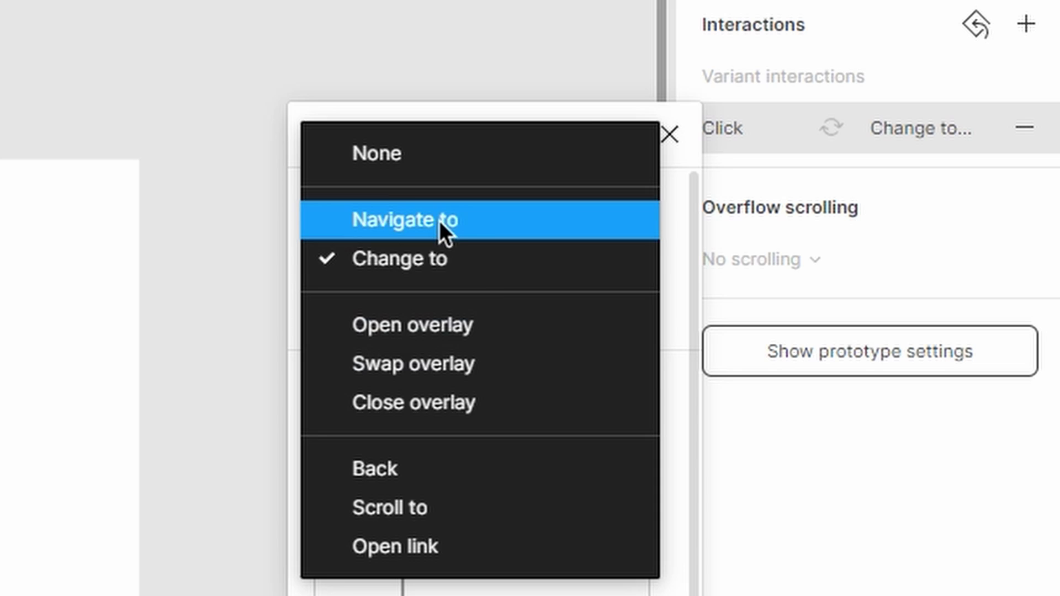
{"action": "left_click", "coordinate": [451, 259]}
{"action": "left_click", "coordinate": [474, 444]}
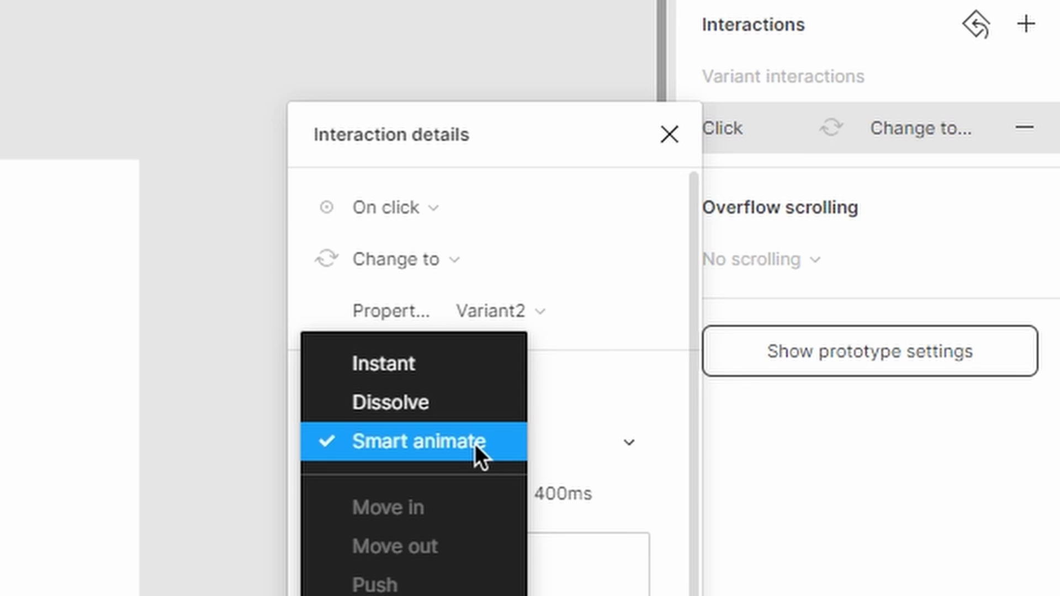
Set the easing to Linear, then switch it to a Custom curve
{"action": "left_click", "coordinate": [424, 492]}
{"action": "left_click", "coordinate": [379, 138]}
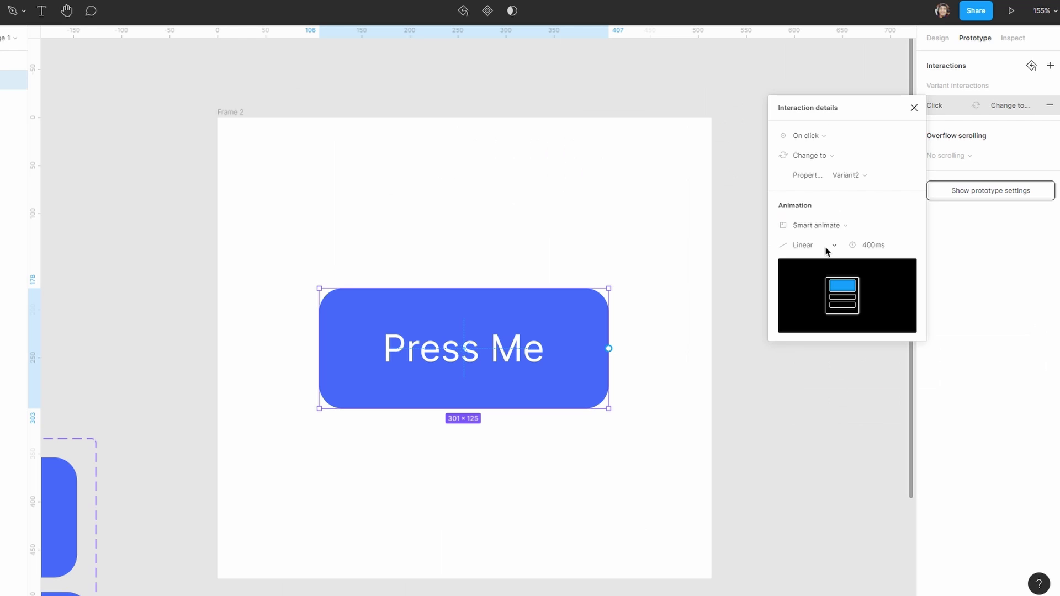
{"action": "left_click", "coordinate": [794, 248]}
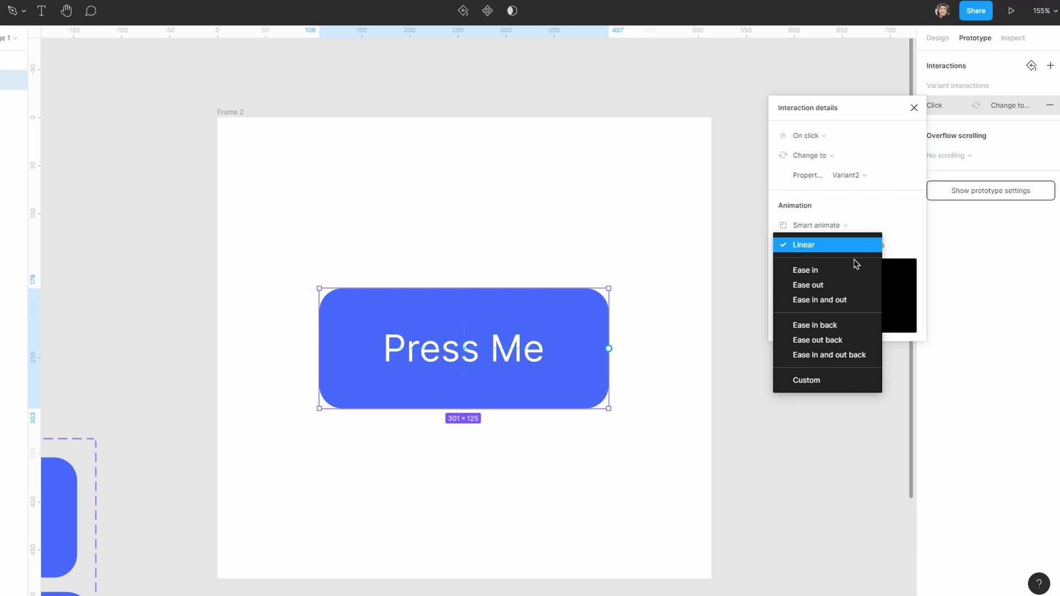
{"action": "left_click", "coordinate": [799, 381]}
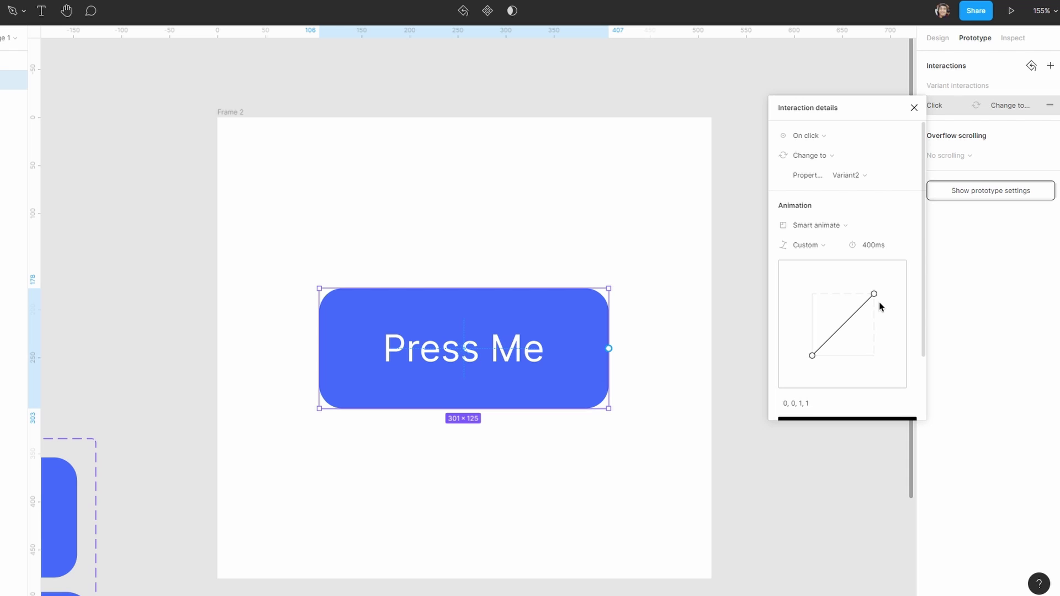
Set the easing to Ease out and convert it to a Custom curve starting from 0, 0, 0.58, 1
{"action": "left_click", "coordinate": [818, 250]}
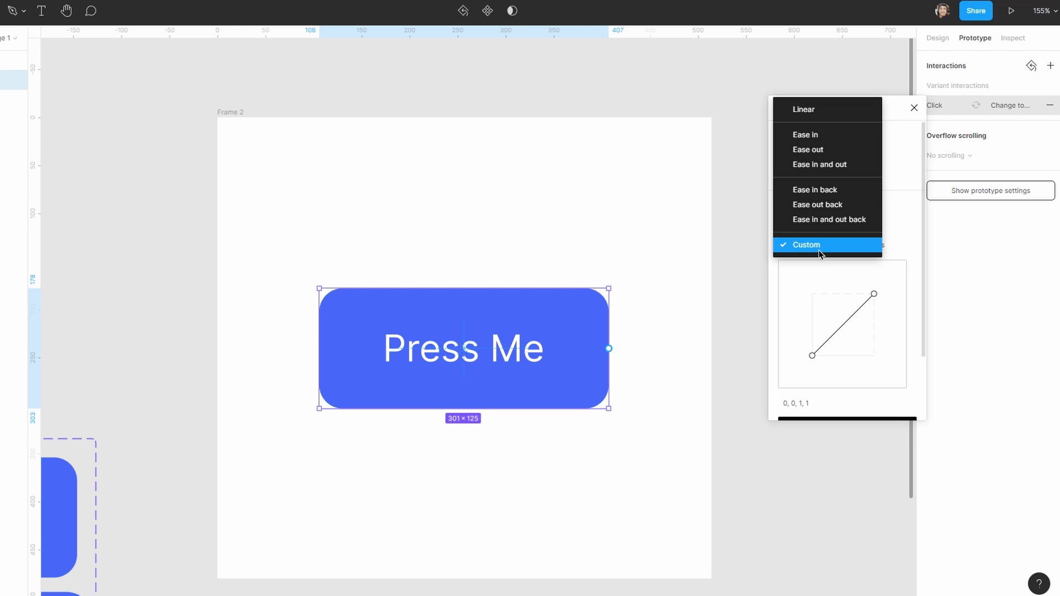
{"action": "left_click", "coordinate": [824, 150]}
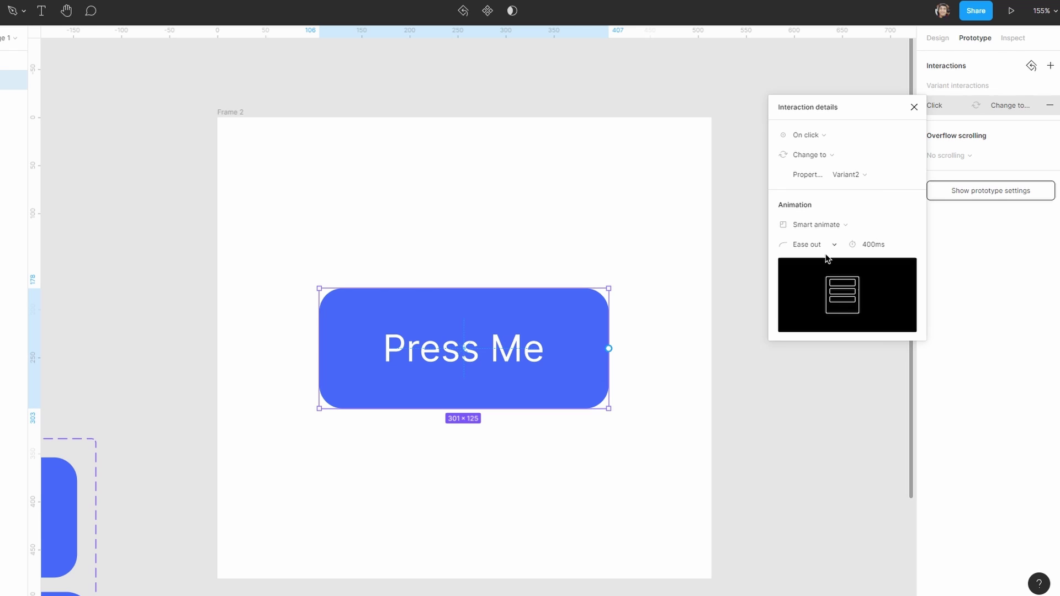
{"action": "left_click", "coordinate": [808, 245]}
{"action": "left_click", "coordinate": [827, 338]}
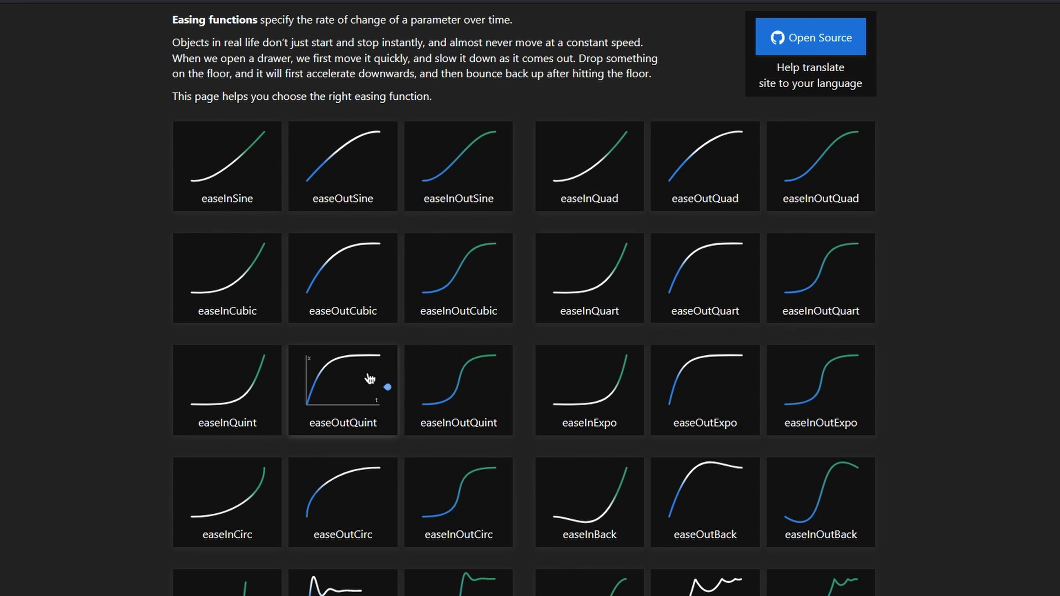
{"action": "scroll", "coordinate": [367, 379], "scroll_direction": "down", "scroll_amount": 2}
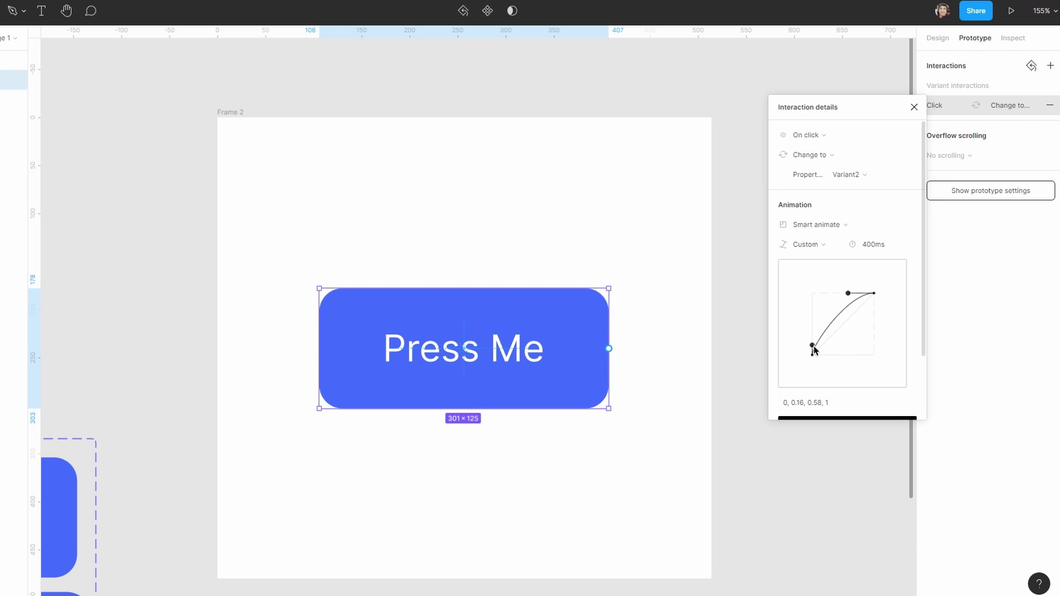
Reshape the custom bezier handles into an overshooting curve reading 0, 2.77, 1, 1.06
{"action": "left_click_drag", "start_coordinate": [813, 349], "coordinate": [810, 264]}
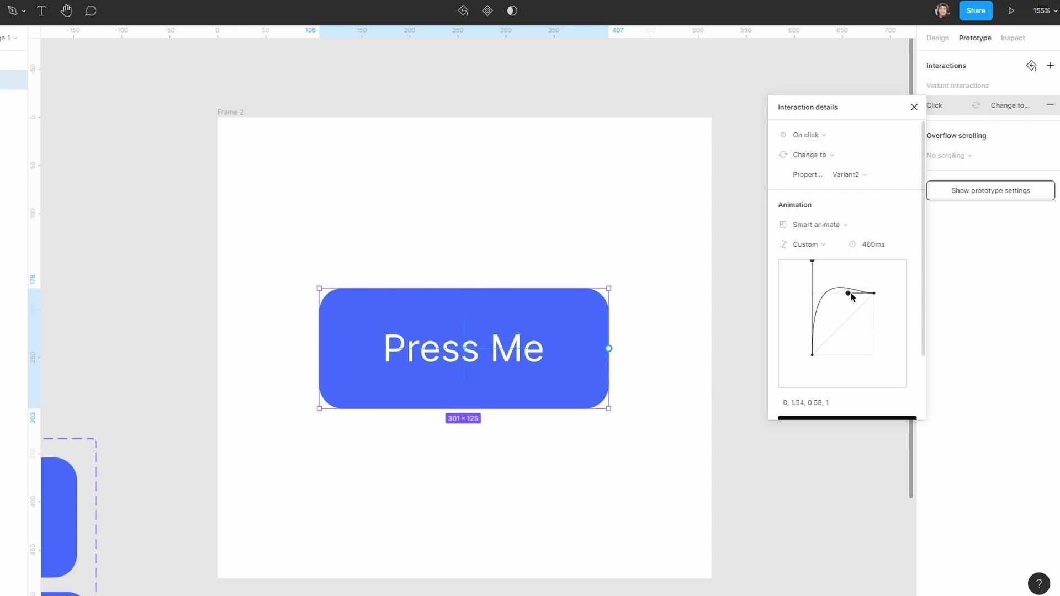
{"action": "mouse_move", "coordinate": [848, 293]}
{"action": "left_mouse_down"}
{"action": "mouse_move", "coordinate": [883, 289]}
{"action": "mouse_move", "coordinate": [878, 315]}
{"action": "mouse_move", "coordinate": [874, 290]}
{"action": "left_mouse_up"}
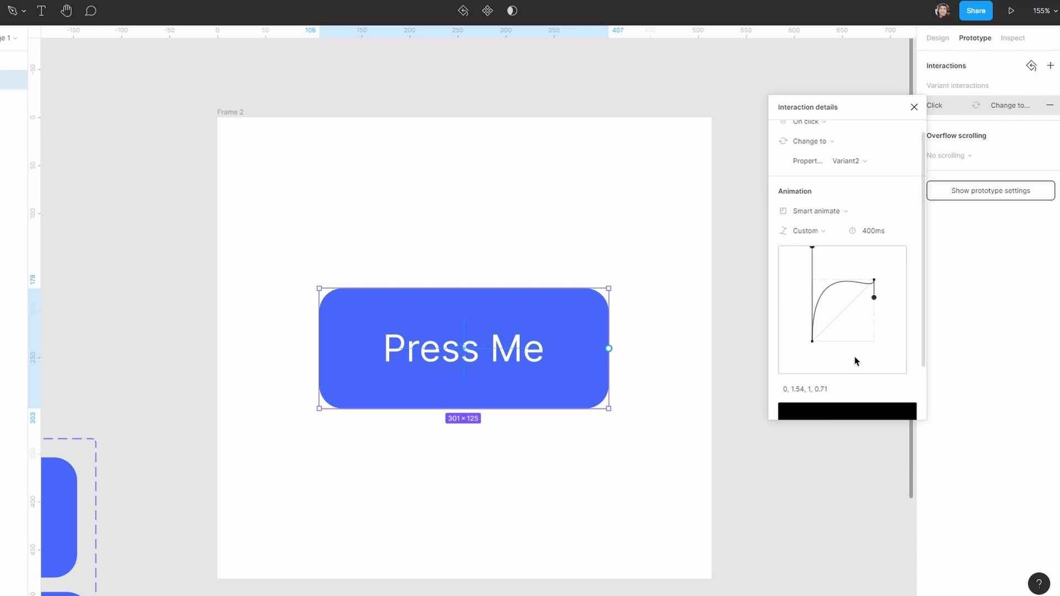
{"action": "scroll", "coordinate": [853, 359], "scroll_direction": "down", "scroll_amount": 2}
{"action": "scroll", "coordinate": [854, 332], "scroll_direction": "up", "scroll_amount": 2}
{"action": "mouse_move", "coordinate": [811, 260]}
{"action": "left_mouse_down"}
{"action": "mouse_move", "coordinate": [812, 275]}
{"action": "mouse_move", "coordinate": [814, 190]}
{"action": "left_mouse_up"}
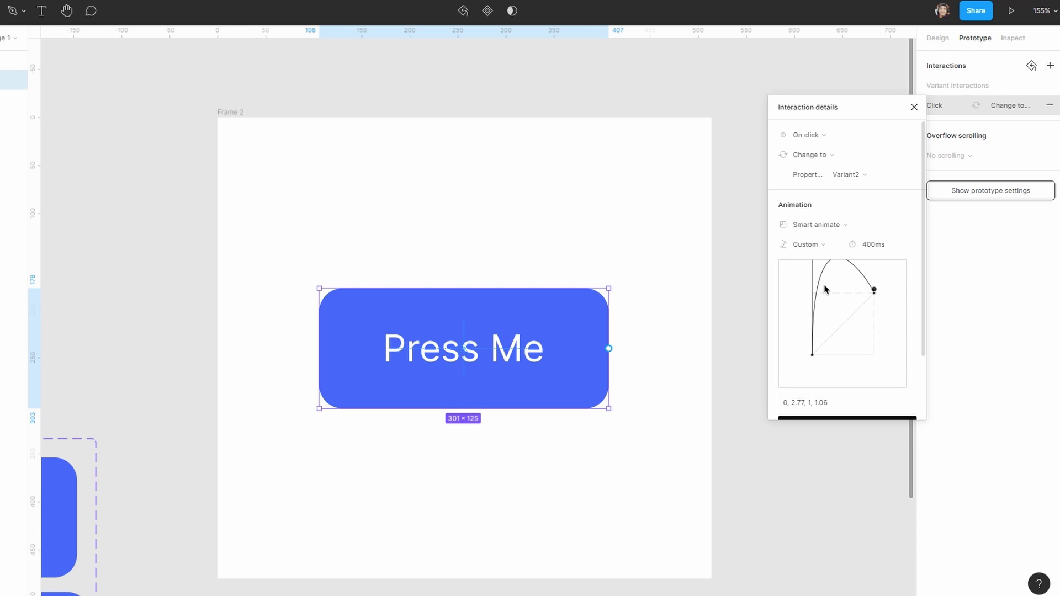
{"action": "scroll", "coordinate": [824, 289], "scroll_direction": "down", "scroll_amount": 2}
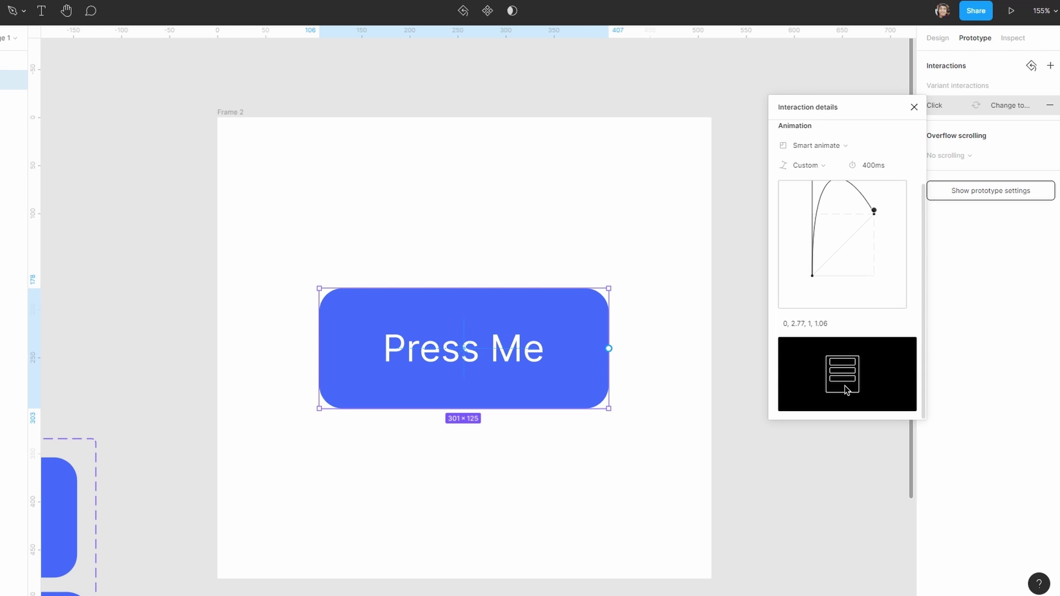
{"action": "scroll", "coordinate": [845, 388], "scroll_direction": "up", "scroll_amount": 2}
Lengthen the animation duration to 450ms and try the button in prototype playback
{"action": "left_click", "coordinate": [896, 245]}
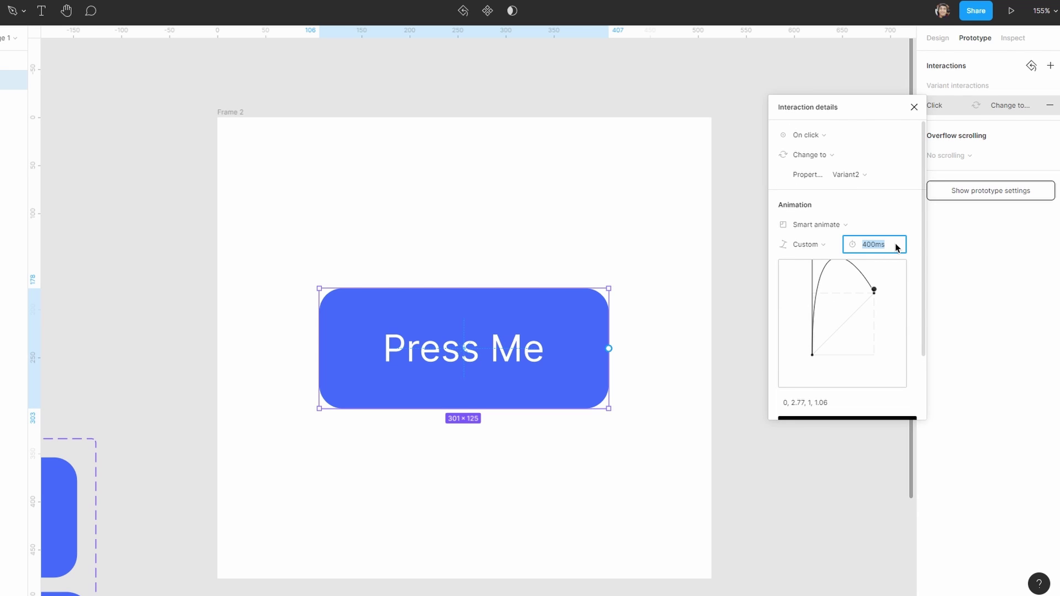
{"action": "type", "text": "450"}
{"action": "key", "text": "Return"}
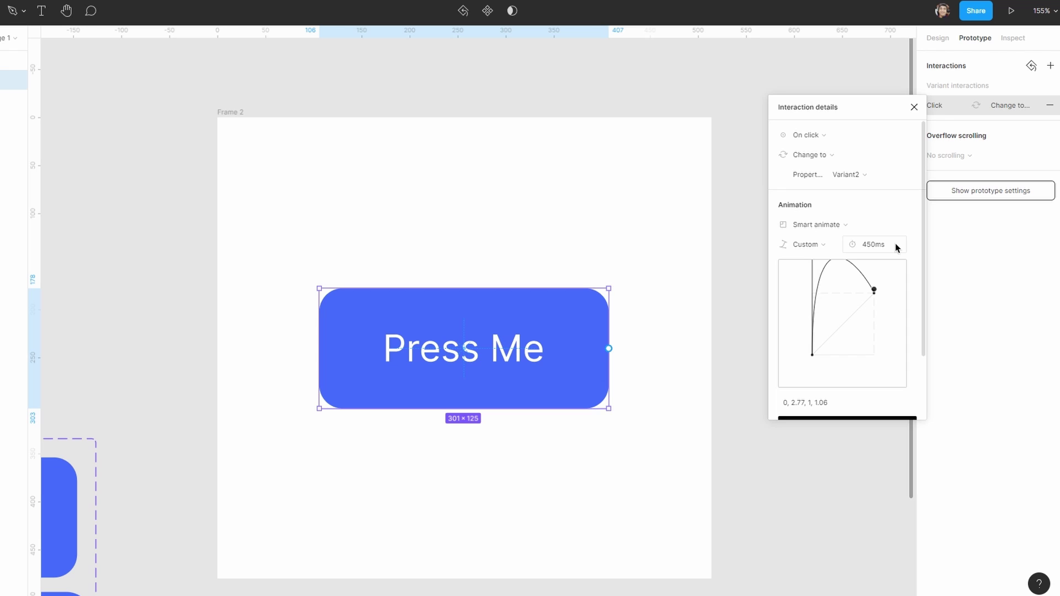
{"action": "key", "text": "Escape"}
{"action": "left_click", "coordinate": [1010, 11]}
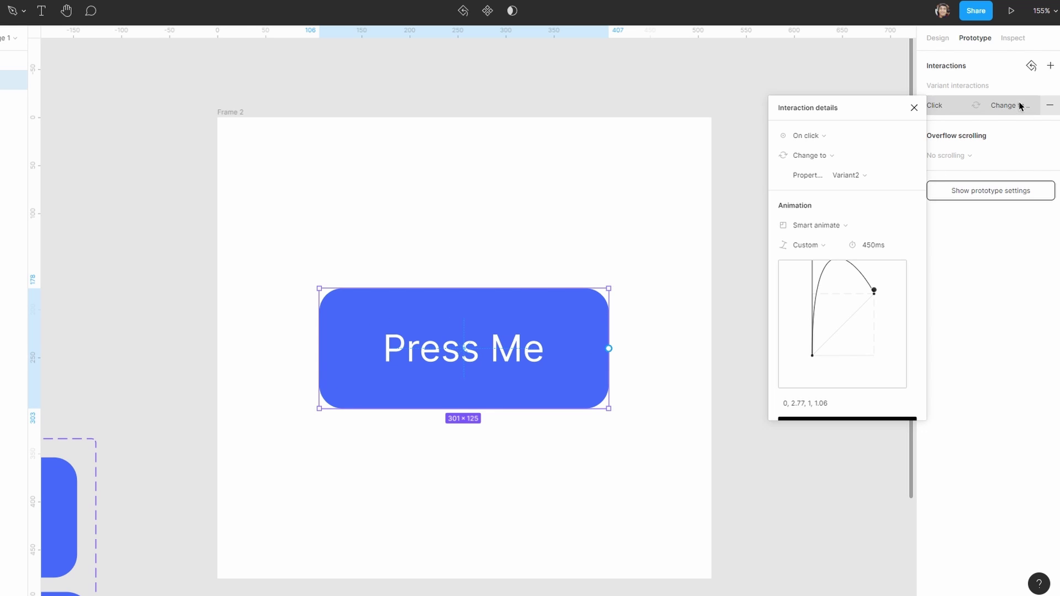
Deselect the button, then enlarge the lower Press Me variant
{"action": "left_click", "coordinate": [166, 542]}
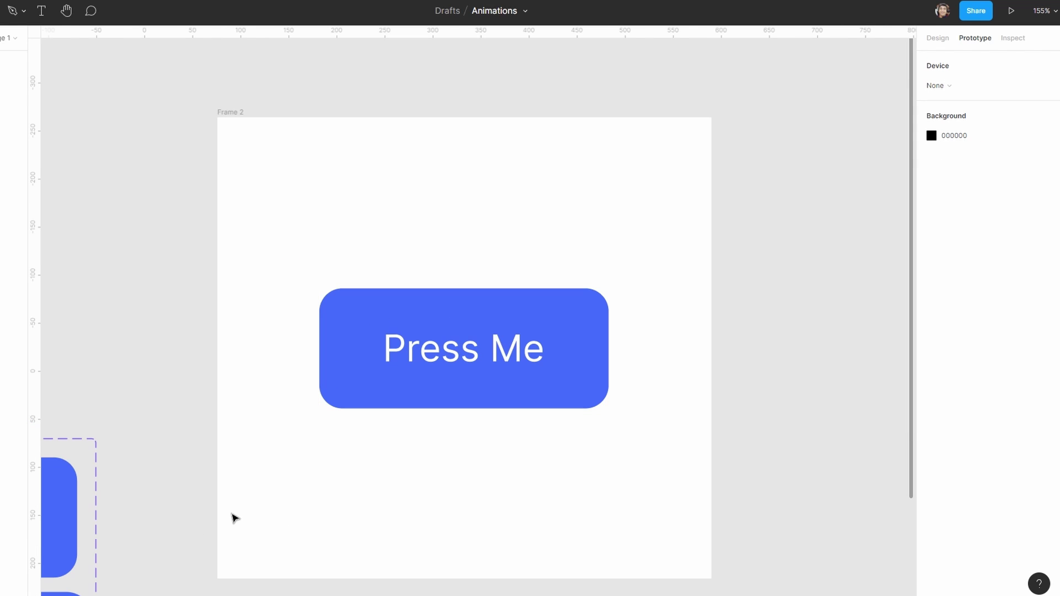
{"action": "scroll", "coordinate": [356, 472], "scroll_direction": "left", "scroll_amount": 5}
{"action": "scroll", "coordinate": [357, 472], "scroll_direction": "down", "scroll_amount": 2}
{"action": "scroll", "coordinate": [497, 406], "scroll_direction": "down", "scroll_amount": 2}
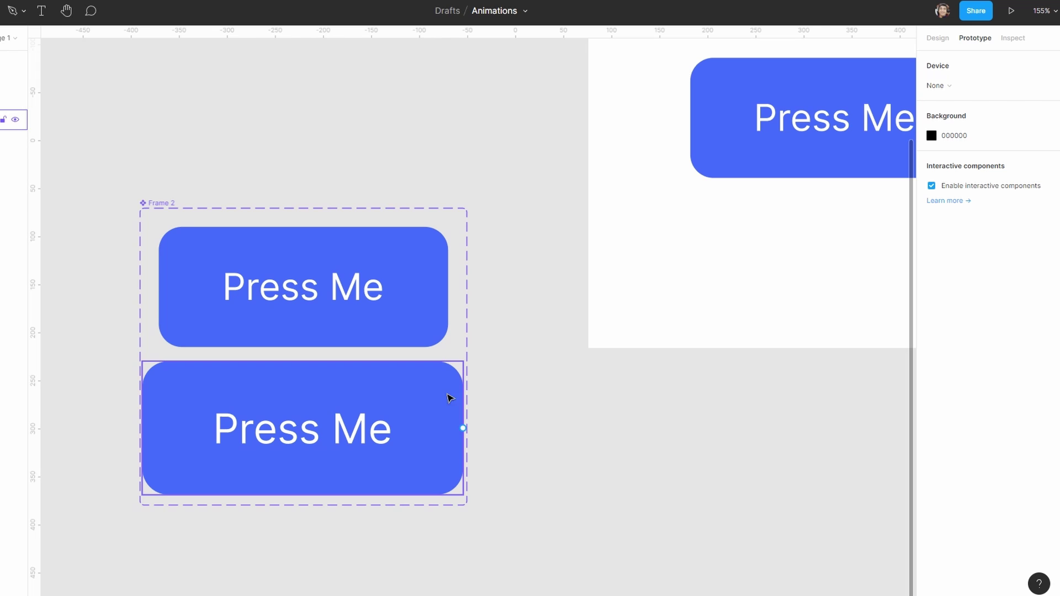
{"action": "left_click", "coordinate": [455, 484]}
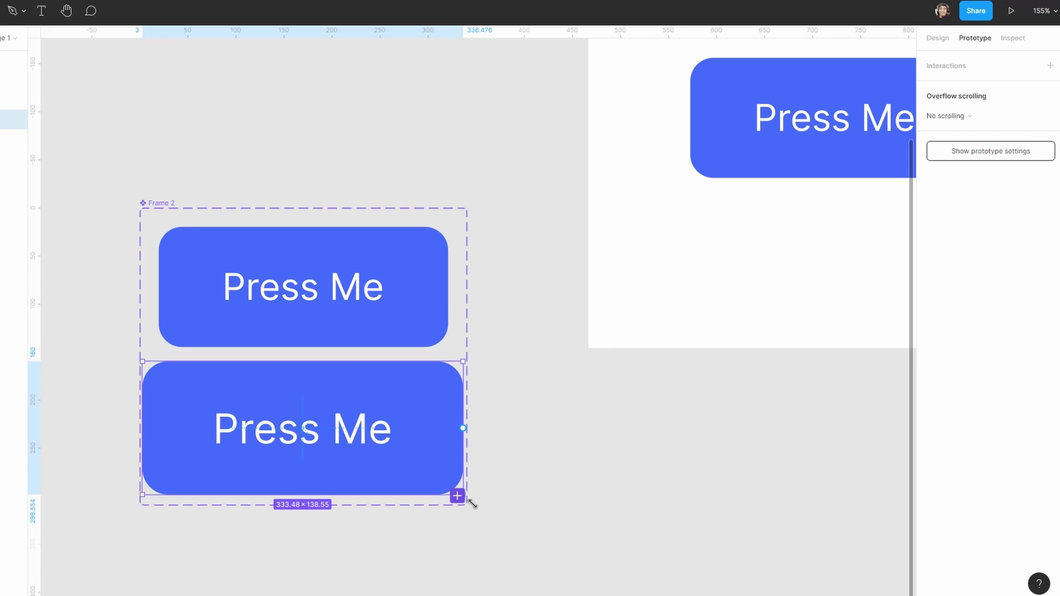
{"action": "left_click_drag", "start_coordinate": [471, 503], "coordinate": [497, 524]}
{"action": "left_click", "coordinate": [646, 370]}
{"action": "scroll", "coordinate": [390, 522], "scroll_direction": "right", "scroll_amount": 5}
{"action": "scroll", "coordinate": [391, 522], "scroll_direction": "up", "scroll_amount": 3}
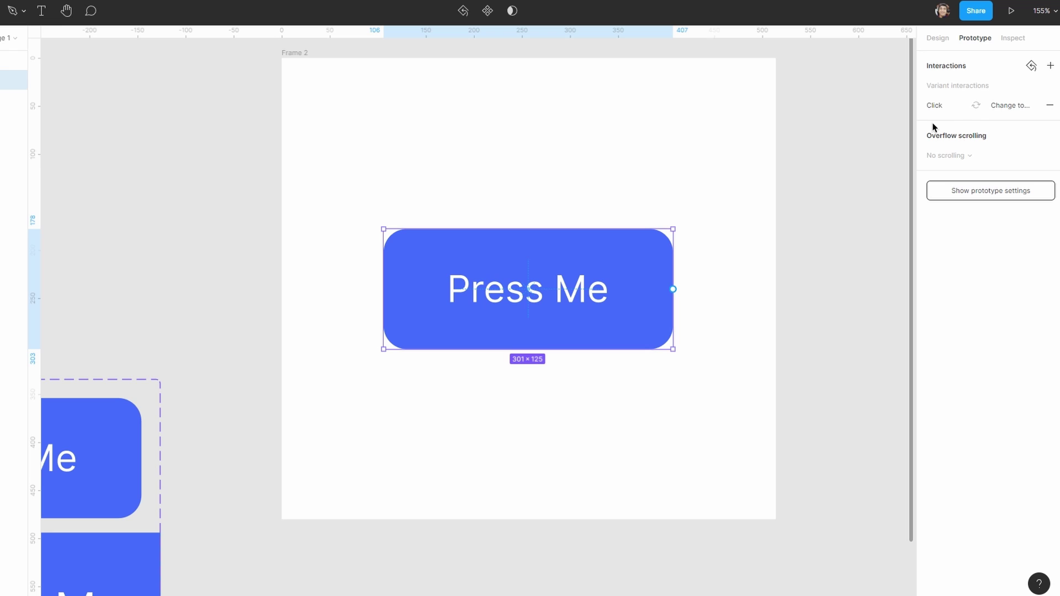
Reshape the click interaction's custom curve so it dips then shoots up, reading 0, -0.04, 1, -1.62
{"action": "left_click", "coordinate": [960, 108]}
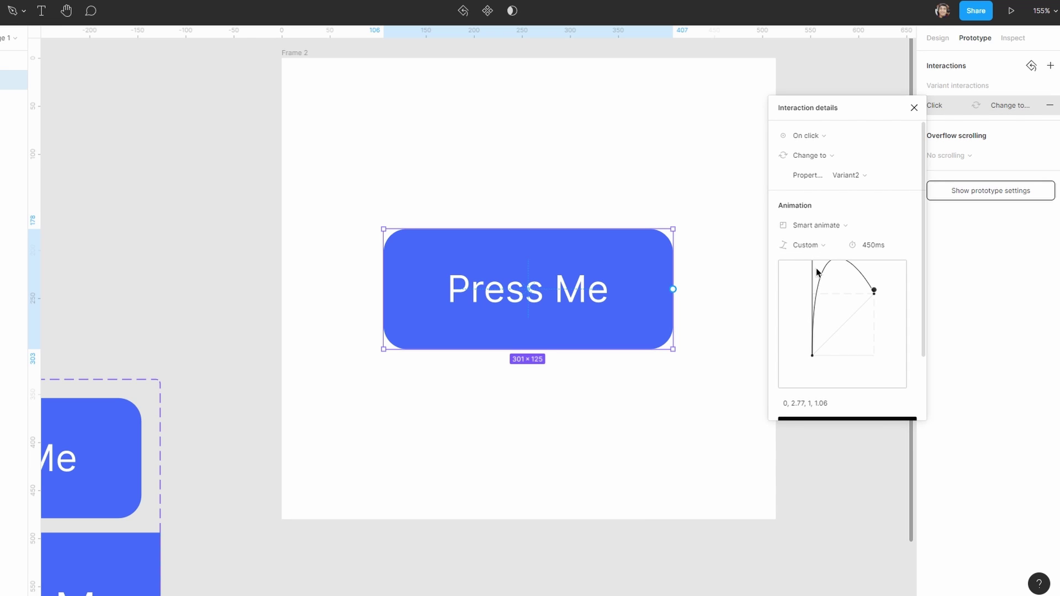
{"action": "left_click_drag", "start_coordinate": [816, 271], "coordinate": [815, 355]}
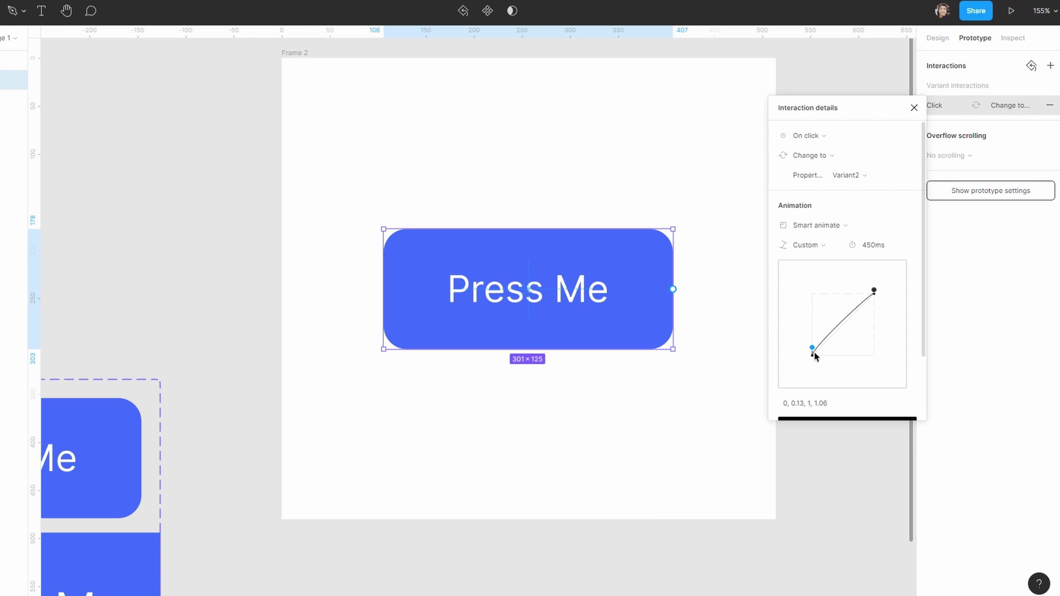
{"action": "left_click_drag", "start_coordinate": [876, 291], "coordinate": [883, 439]}
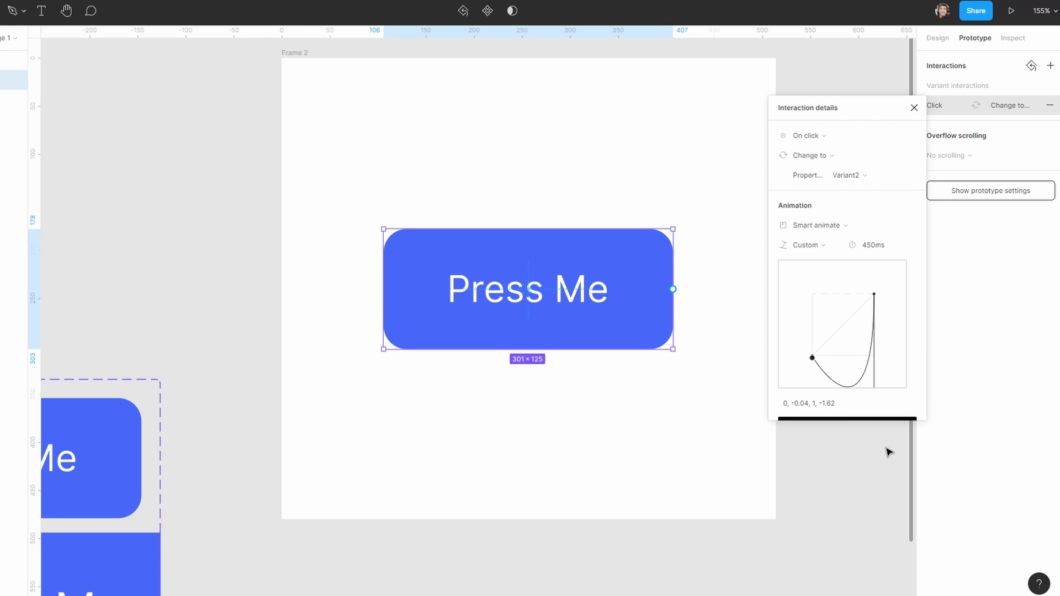
{"action": "scroll", "coordinate": [886, 327], "scroll_direction": "down", "scroll_amount": 3}
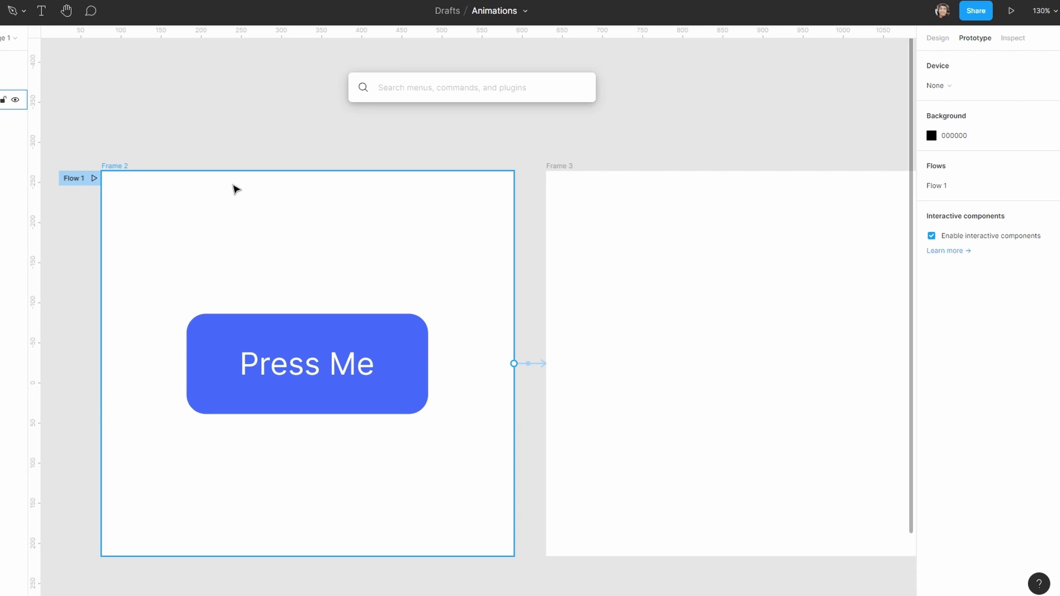
{"action": "type", "text": "eezin"}
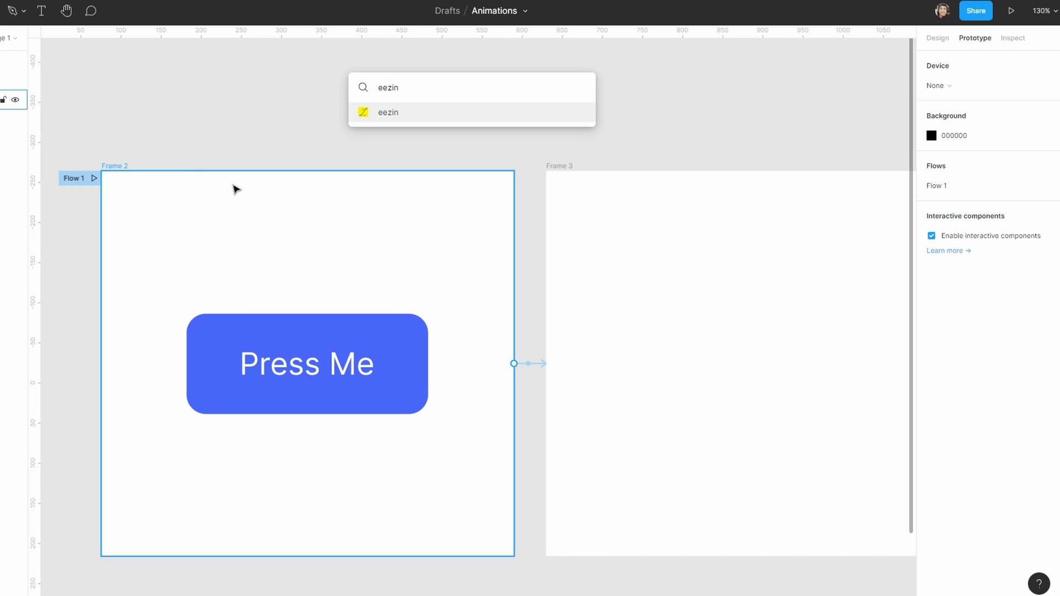
Run the eezin plugin and preview the easeInQuart easing at a 1000ms duration
{"action": "left_click", "coordinate": [361, 121]}
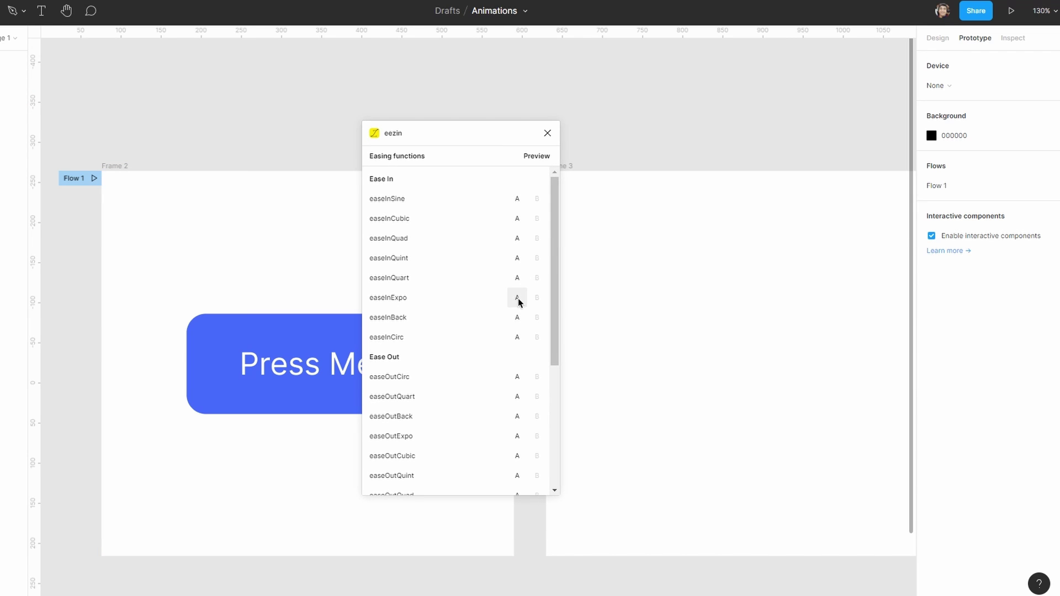
{"action": "left_click", "coordinate": [516, 278]}
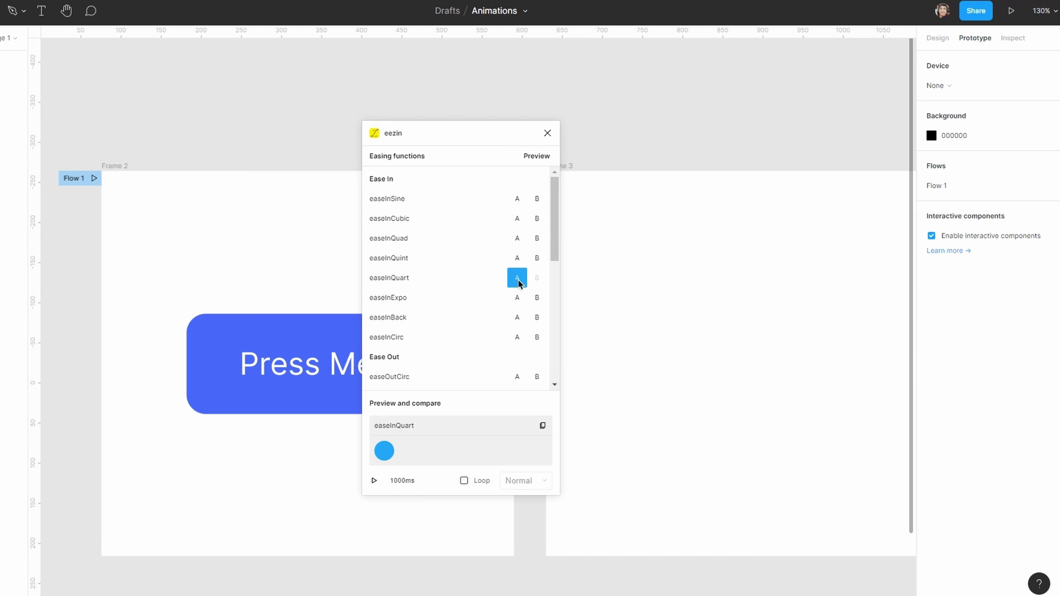
{"action": "left_click", "coordinate": [382, 487]}
{"action": "left_click", "coordinate": [410, 485]}
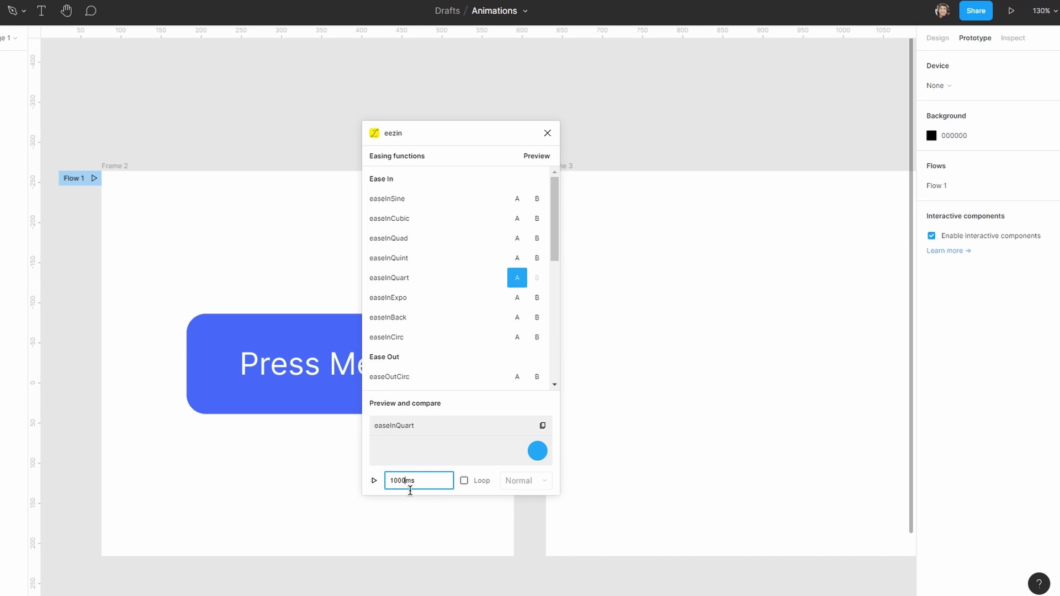
{"action": "double_click", "coordinate": [421, 483]}
Copy the easeInQuart curve values and select the Press Me button to reach its interactions
{"action": "left_click", "coordinate": [544, 427]}
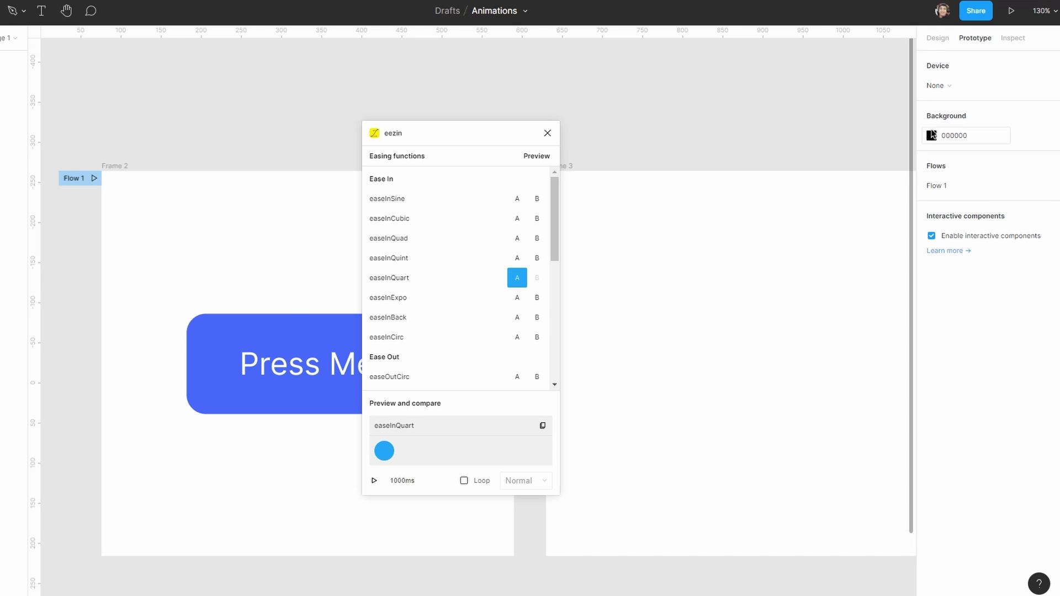
{"action": "left_click", "coordinate": [287, 308]}
Paste eezin's copied bezier values into the click interaction's Custom easing field and confirm them
{"action": "left_click", "coordinate": [954, 106]}
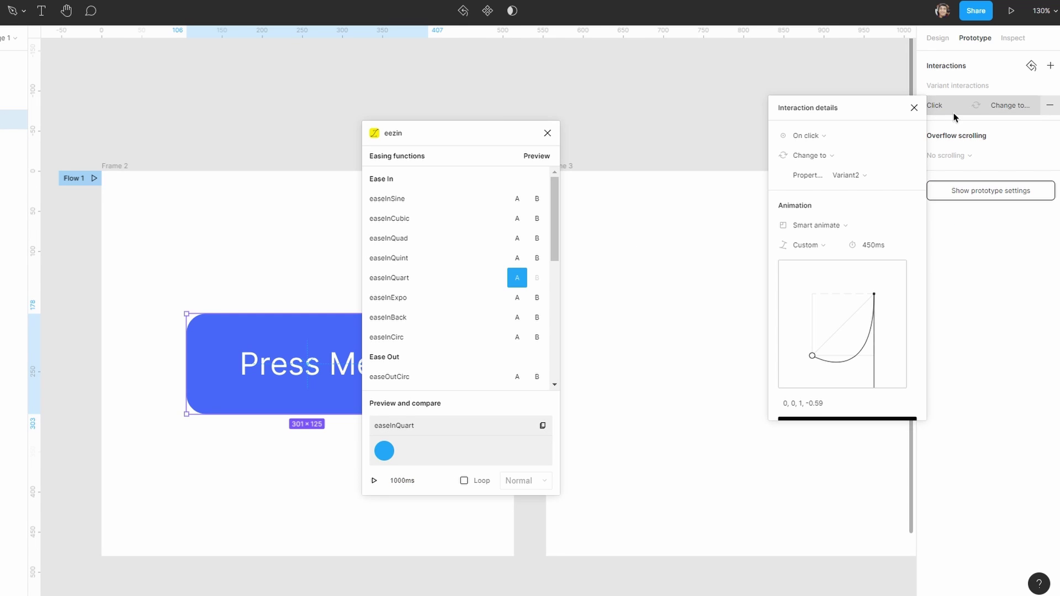
{"action": "scroll", "coordinate": [816, 311], "scroll_direction": "down", "scroll_amount": 2}
{"action": "left_click", "coordinate": [821, 326]}
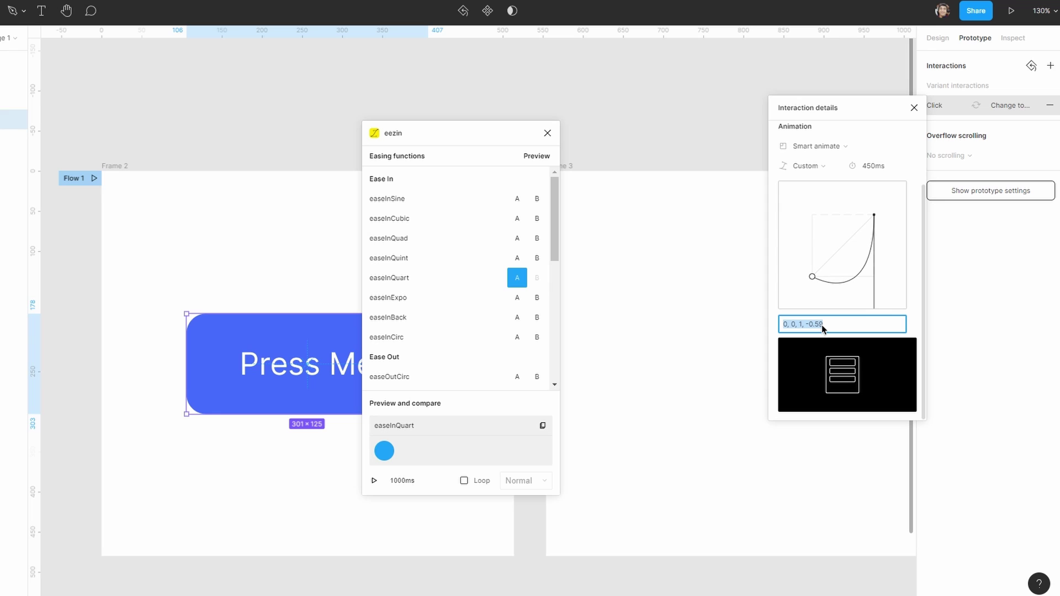
{"action": "type", "text": "0.895, 0.03, 0.685, 0.22"}
{"action": "key", "text": "Return"}
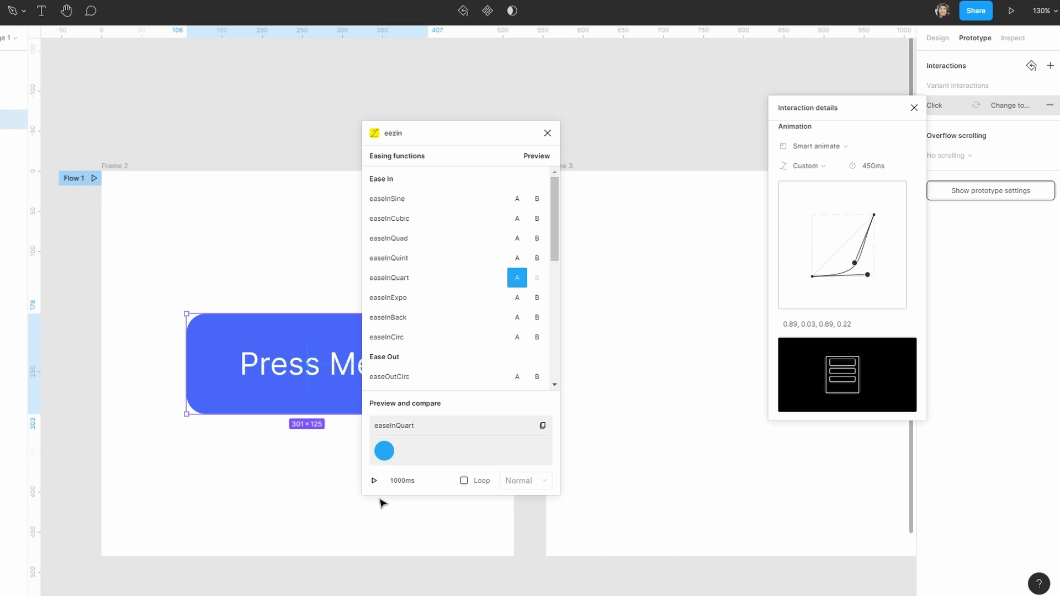
Play the plugin preview and compare easeInCirc against easeInBack as easings A and B
{"action": "left_click", "coordinate": [375, 481]}
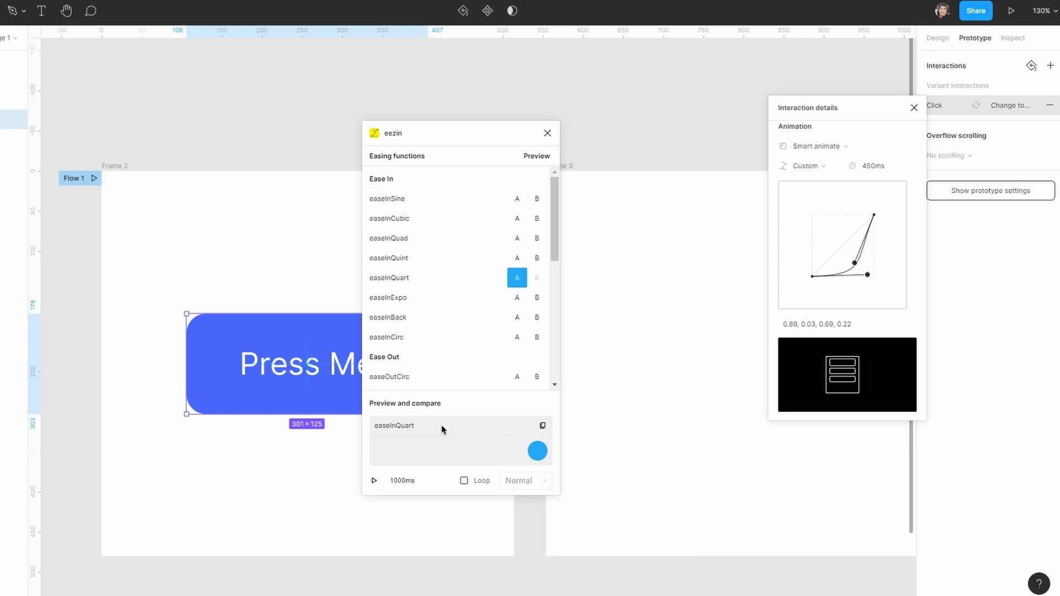
{"action": "double_click", "coordinate": [401, 480]}
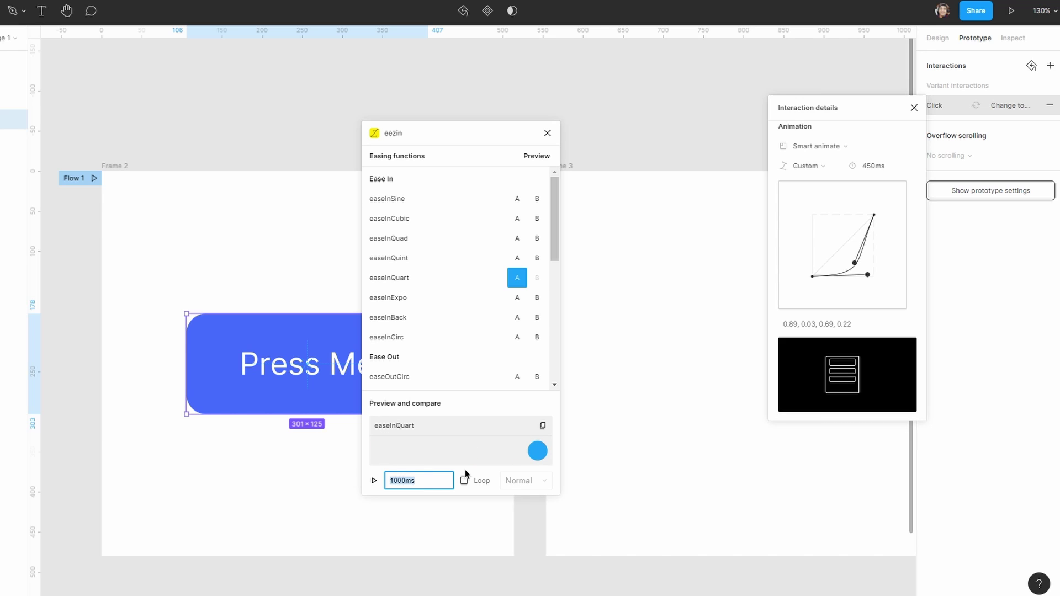
{"action": "left_click", "coordinate": [517, 337]}
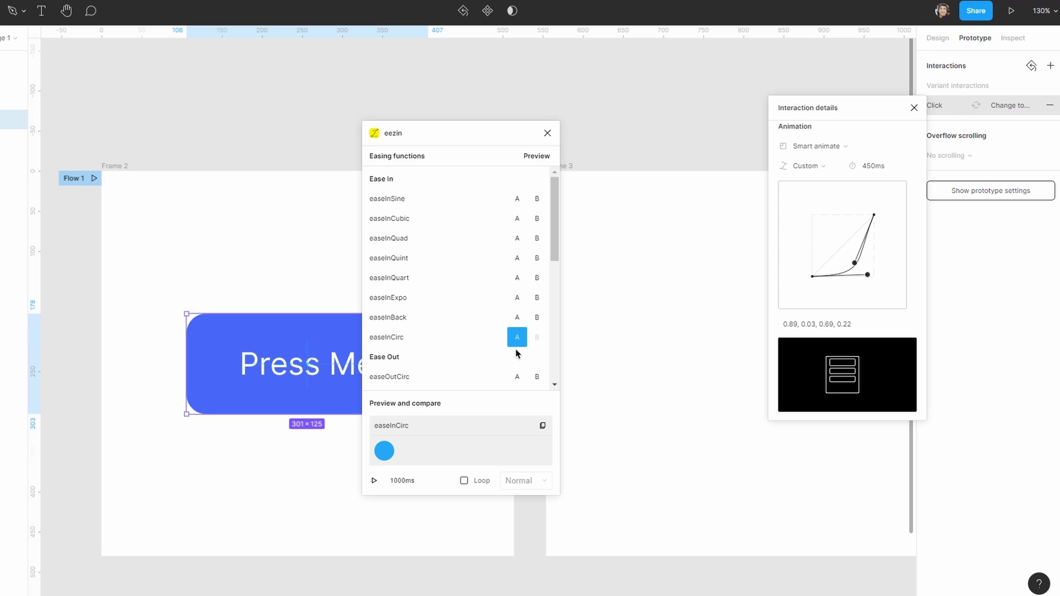
{"action": "left_click", "coordinate": [536, 317]}
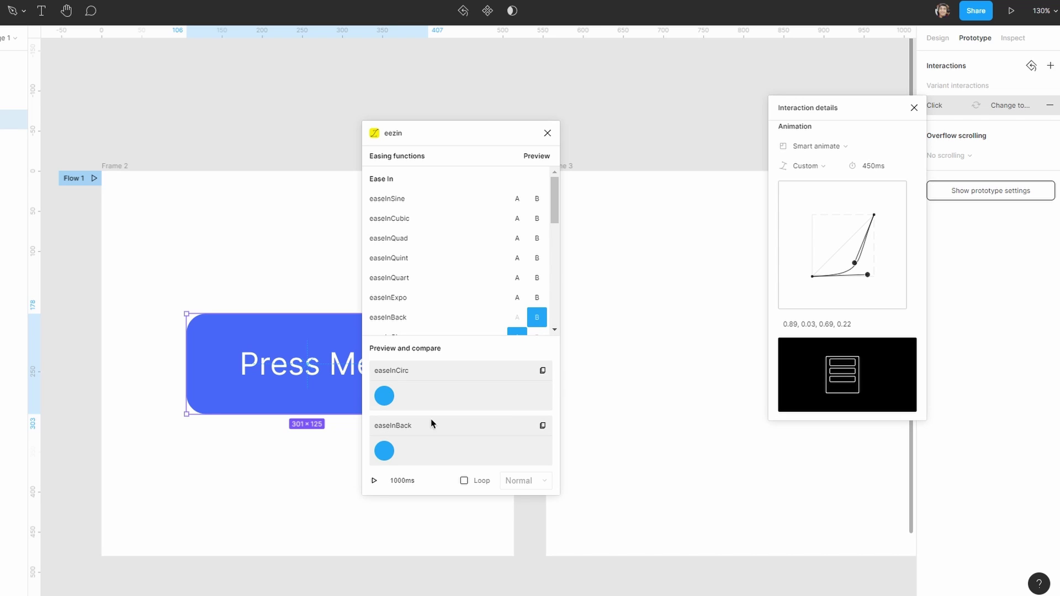
{"action": "scroll", "coordinate": [472, 287], "scroll_direction": "down", "scroll_amount": 5}
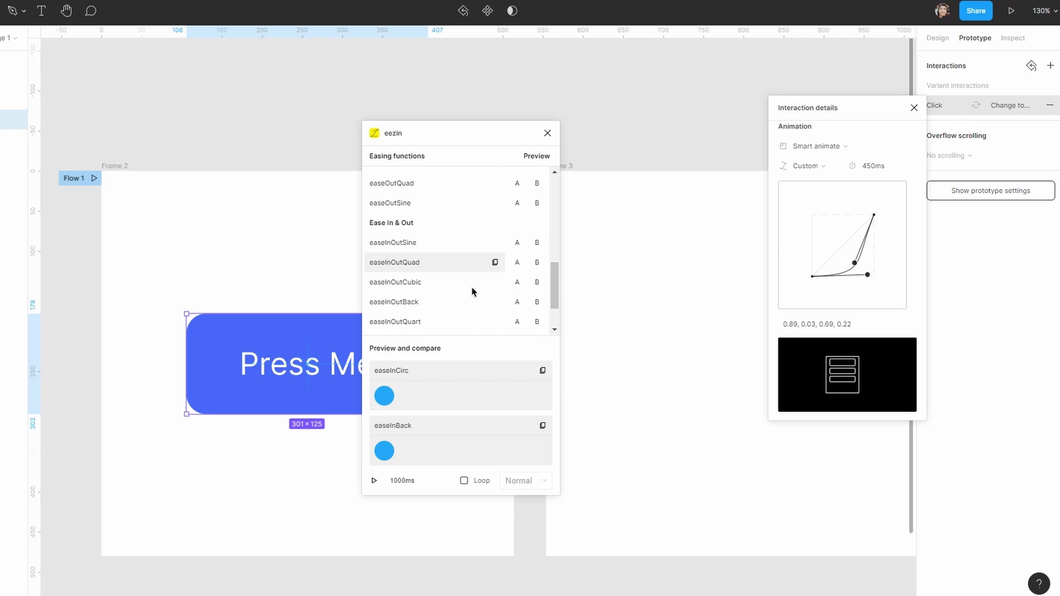
{"action": "scroll", "coordinate": [513, 248], "scroll_direction": "up", "scroll_amount": 5}
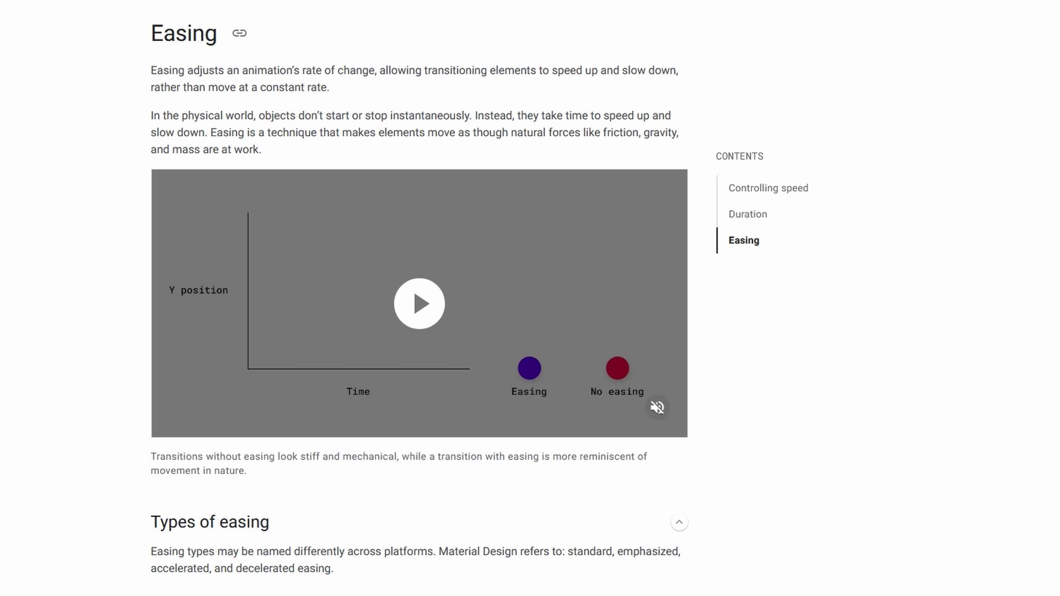
{"action": "scroll", "coordinate": [419, 298], "scroll_direction": "down", "scroll_amount": 2}
{"action": "scroll", "coordinate": [419, 299], "scroll_direction": "down", "scroll_amount": 3}
{"action": "scroll", "coordinate": [419, 298], "scroll_direction": "down", "scroll_amount": 2}
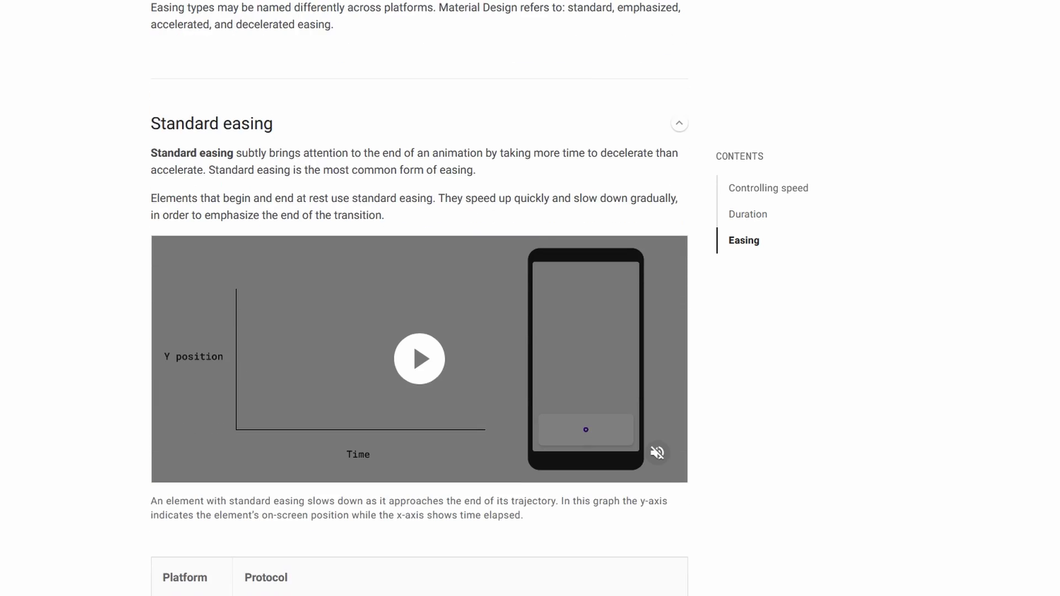
{"action": "scroll", "coordinate": [419, 298], "scroll_direction": "down", "scroll_amount": 1}
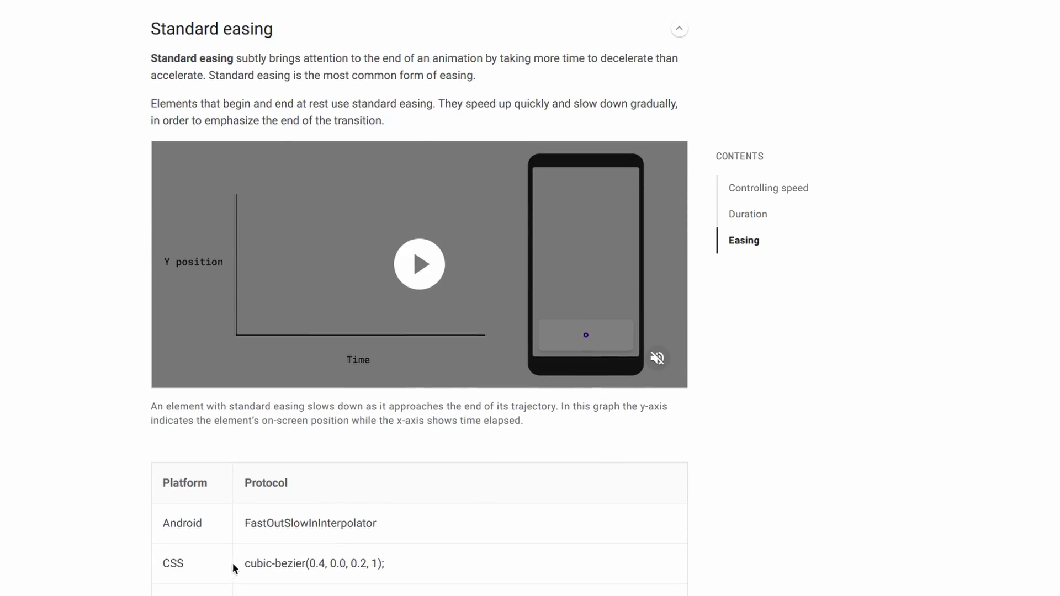